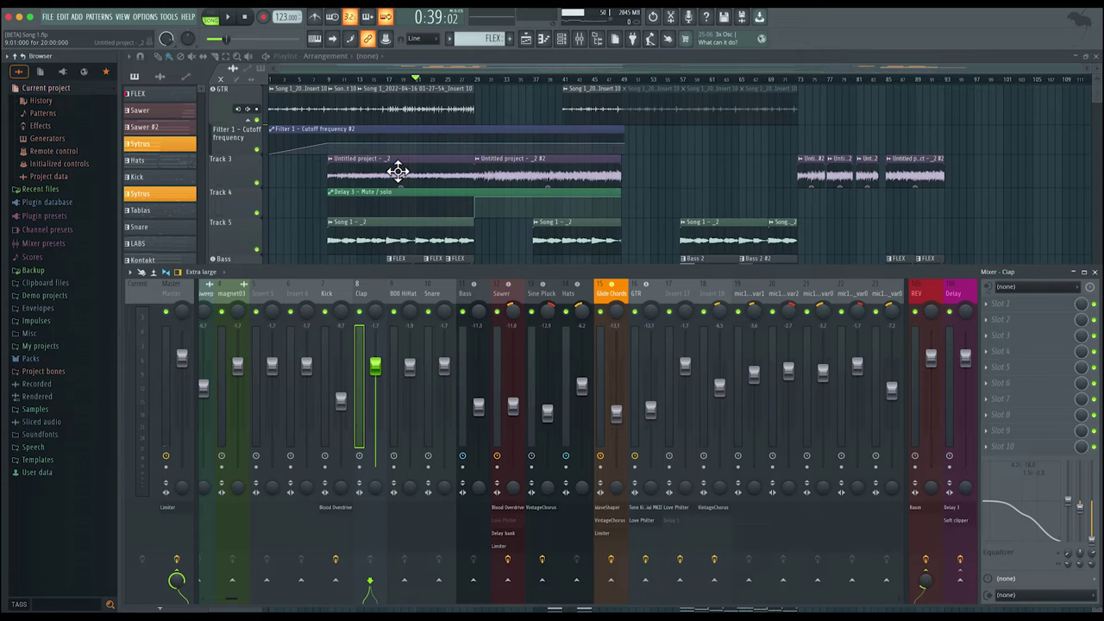
Step: Inspect the Kick, Clap and 808 HiHat insert tracks, then the Master track's effects
scroll(397, 170, down, 5)
scroll(397, 170, up, 5)
click(340, 294)
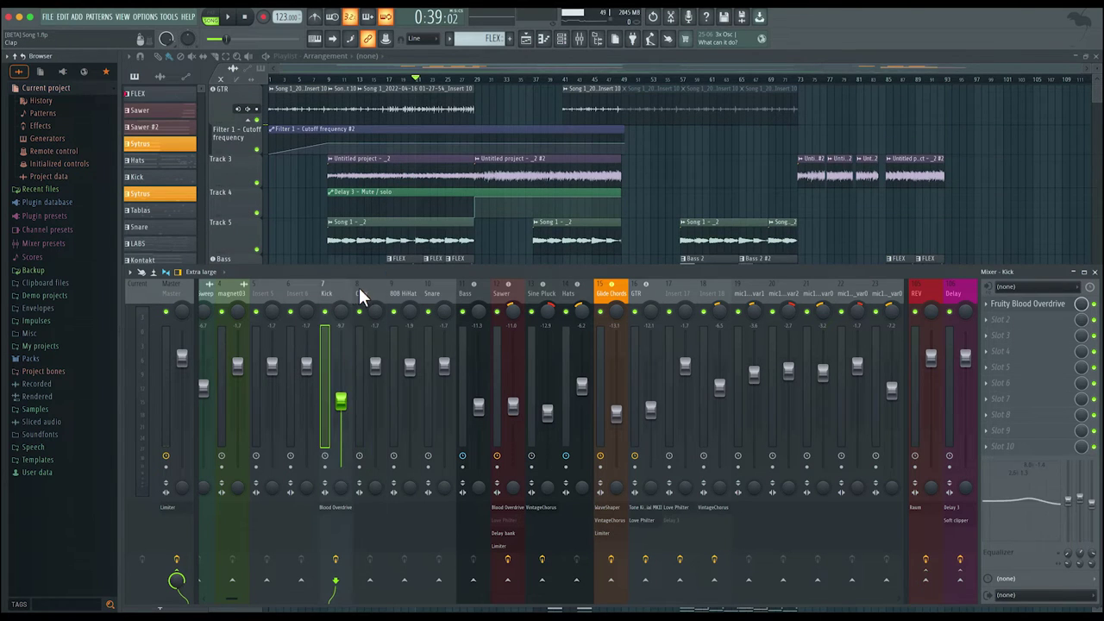
click(359, 294)
click(405, 294)
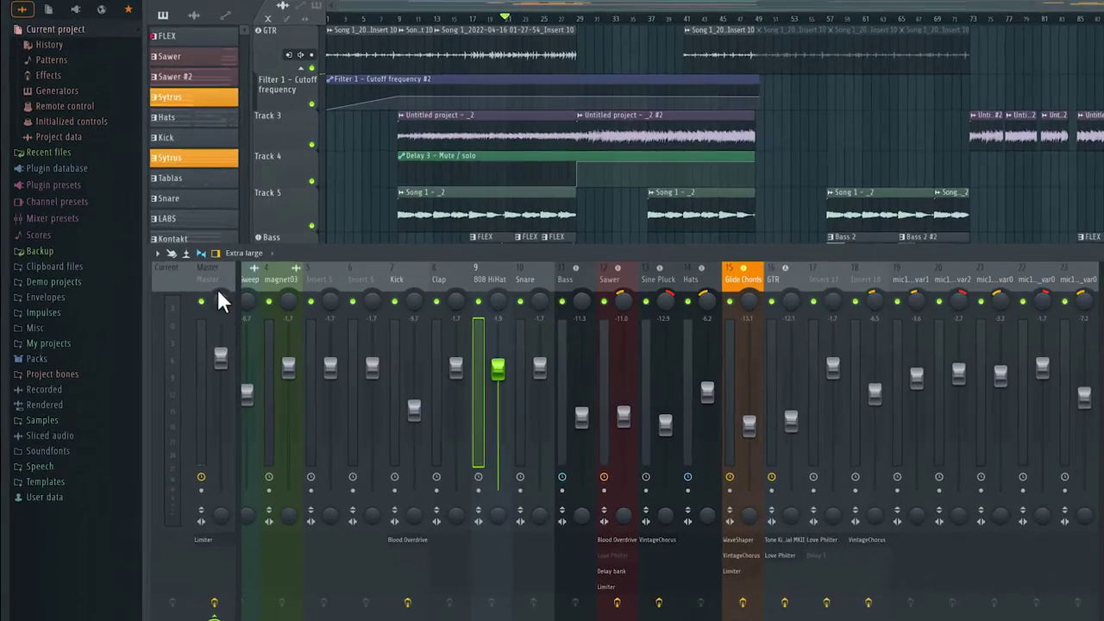
click(172, 288)
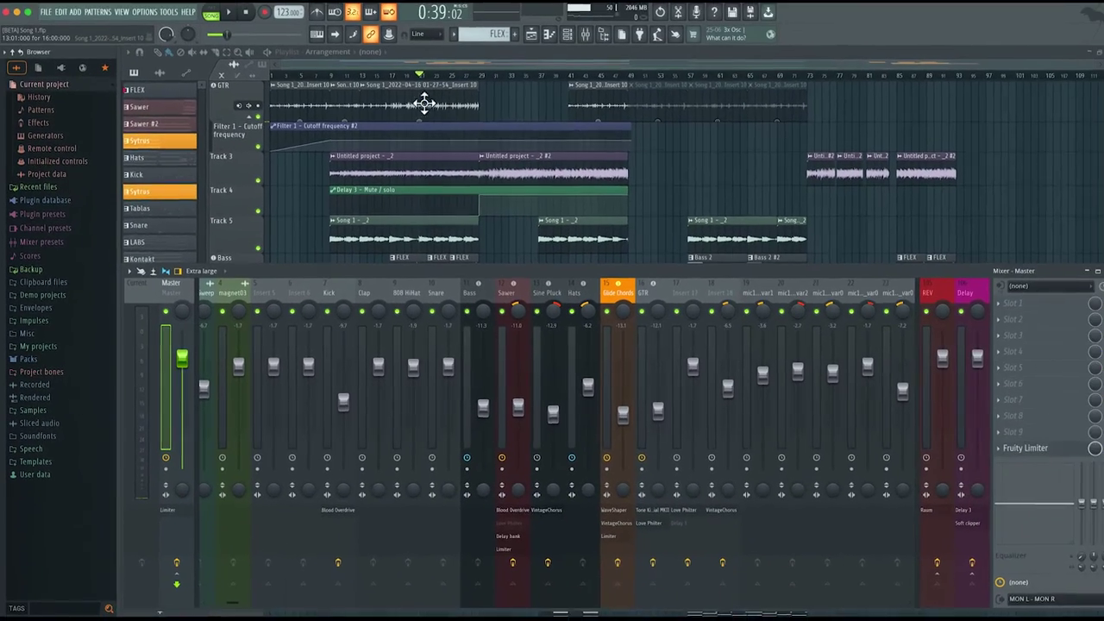
Step: Hide the mixer, play the song briefly from bar 24, then reopen the mixer
key(F9)
drag(421, 82, 442, 82)
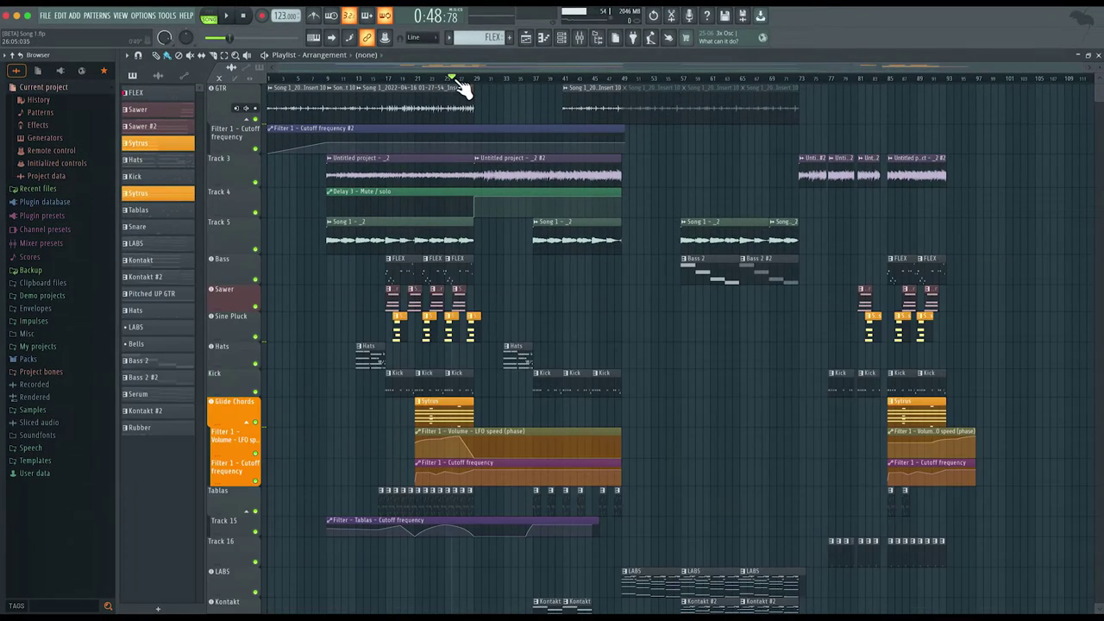
key(space)
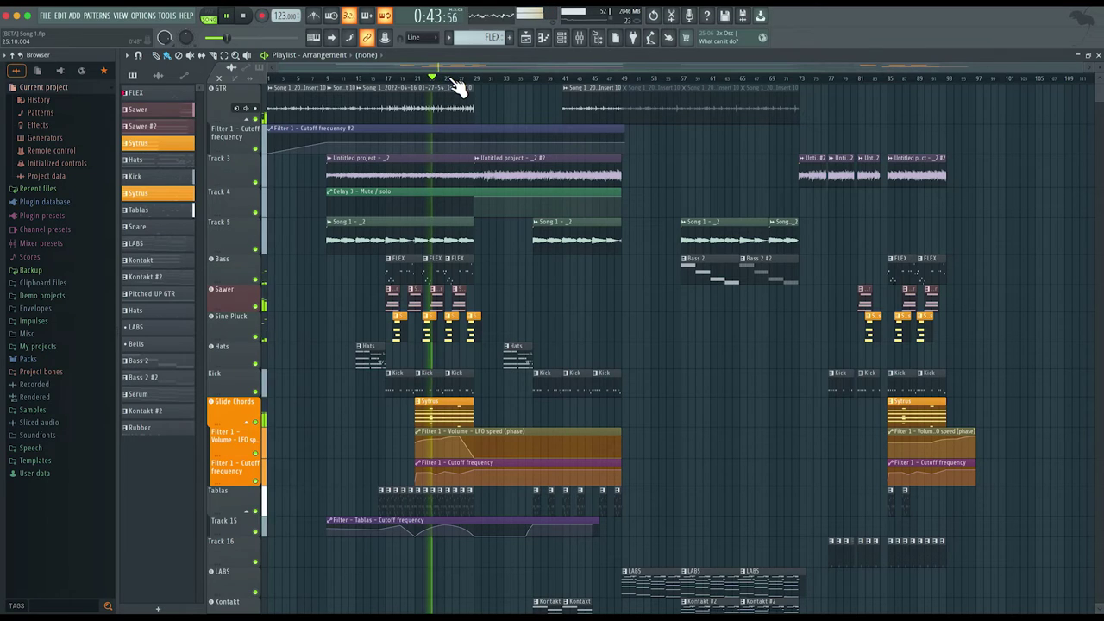
key(space)
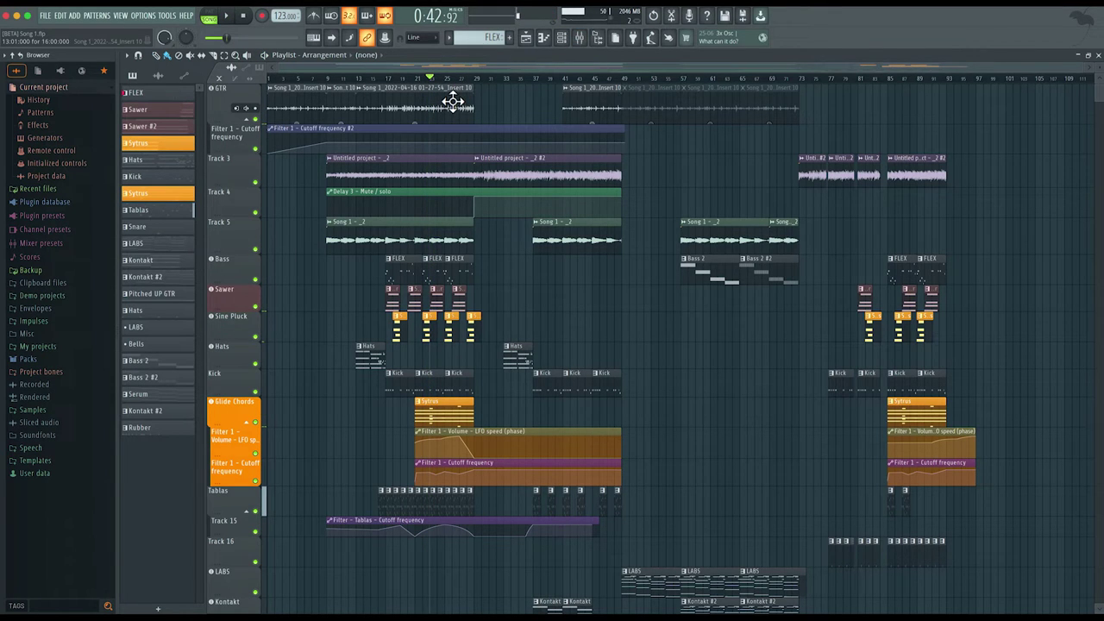
click(580, 39)
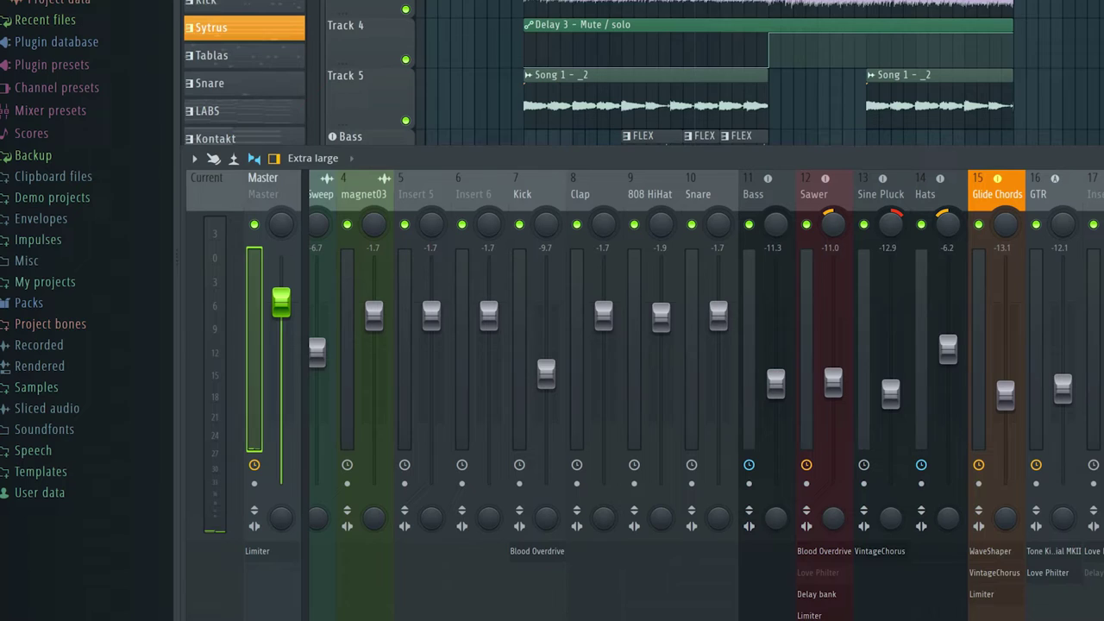
Step: Detach the mixer and shrink it to reveal more playlist tracks
click(197, 155)
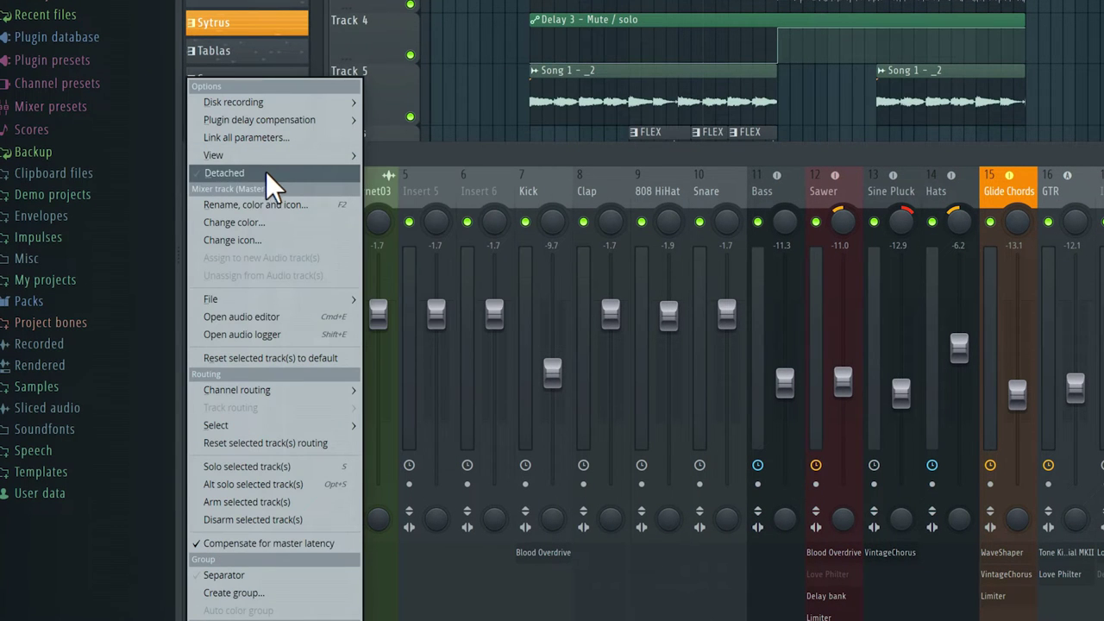
click(253, 170)
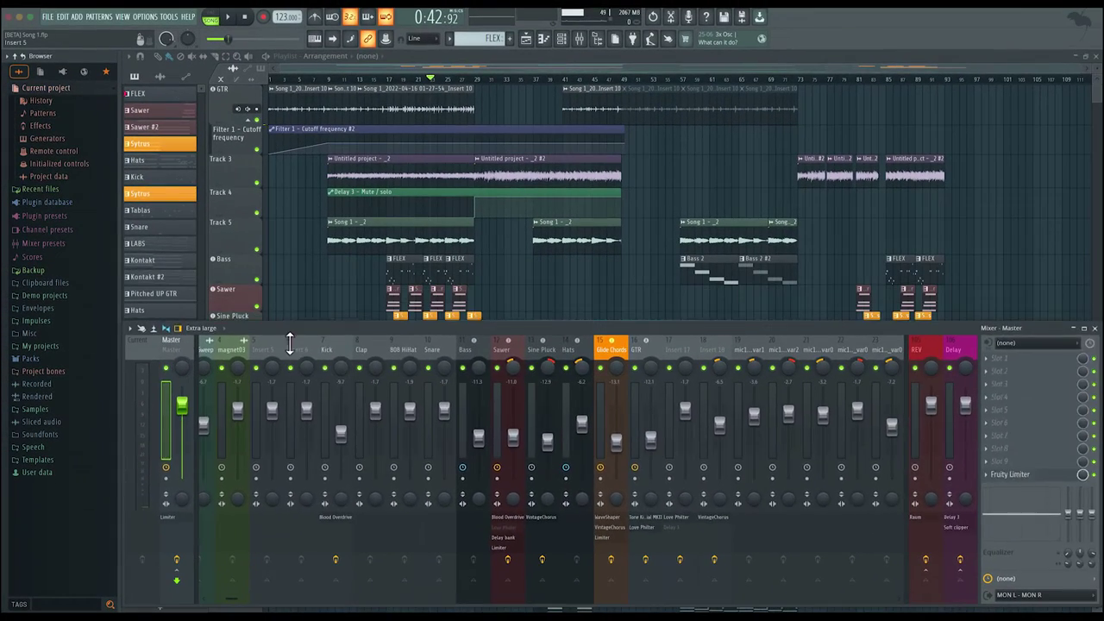
drag(290, 343, 292, 375)
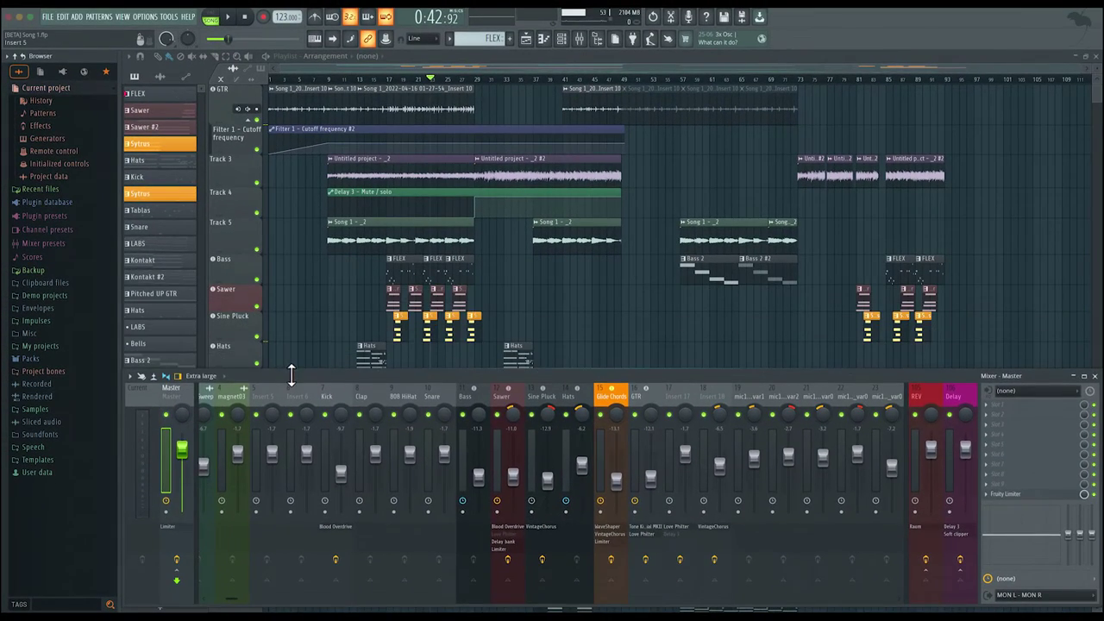
Step: Set the song position to bar 21 and start playback
click(424, 80)
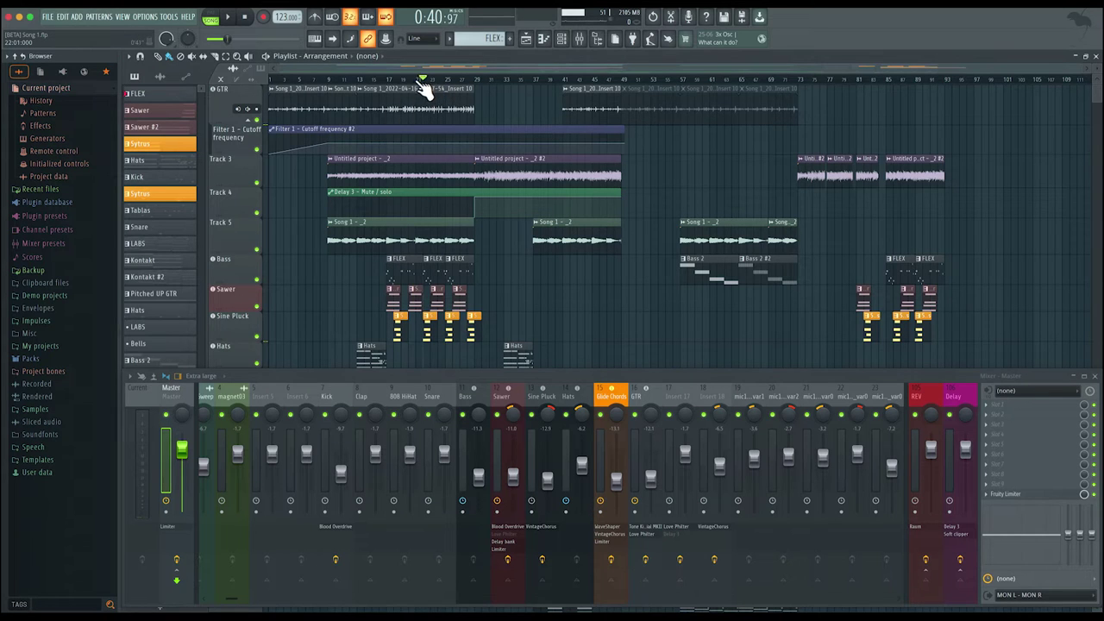
click(358, 378)
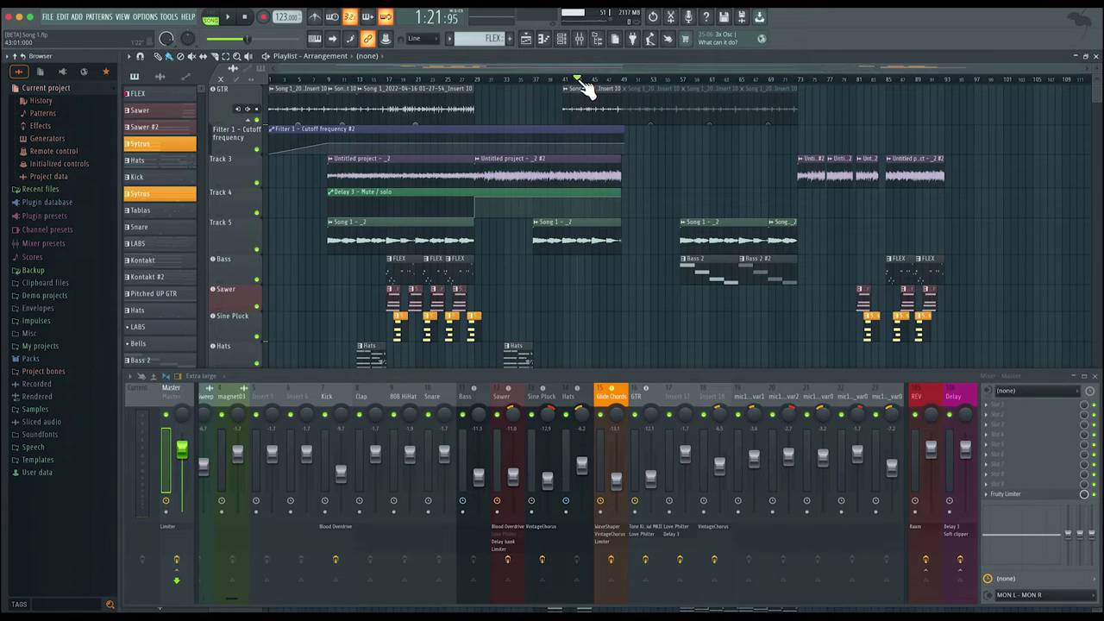
key(space)
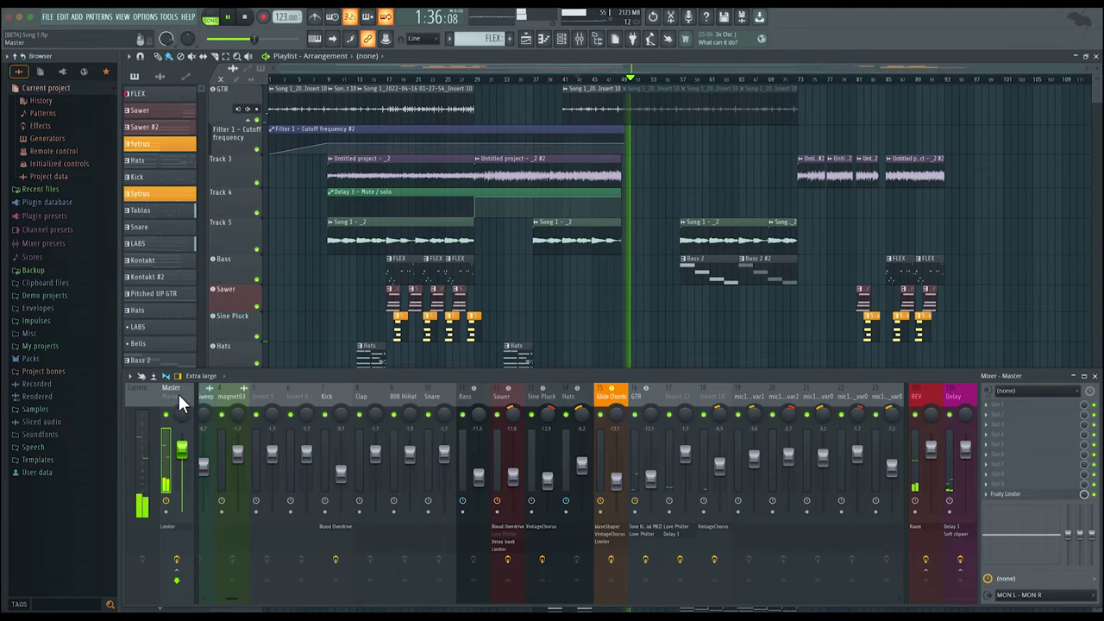
Step: Open the master's Fruity Limiter, toggle COMP back to LIMIT, and turn the ceiling down
click(1006, 494)
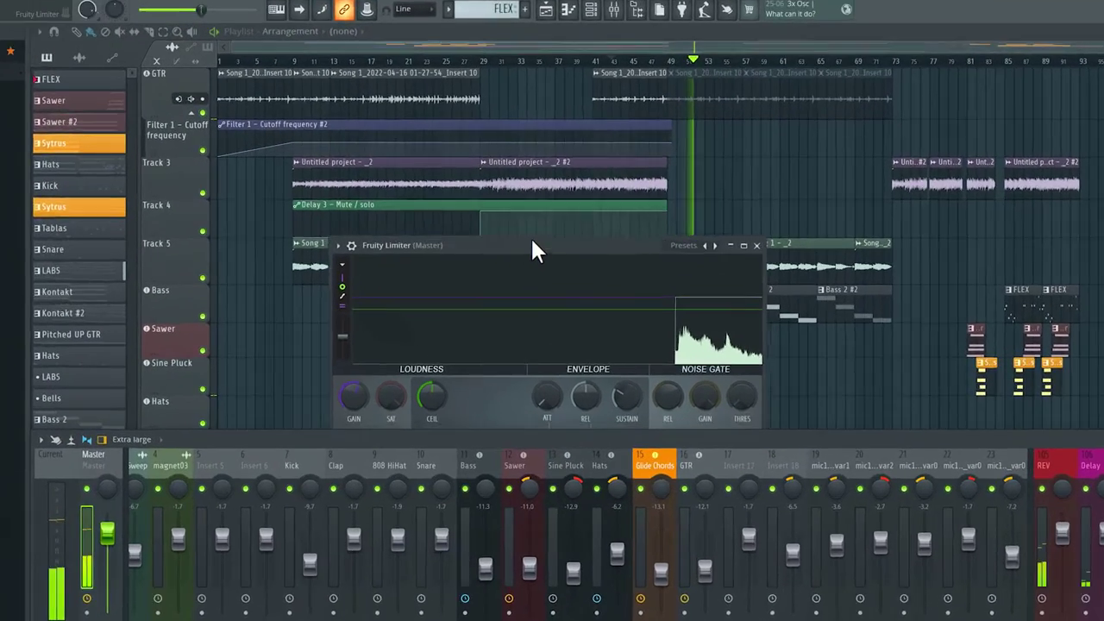
drag(515, 227, 521, 130)
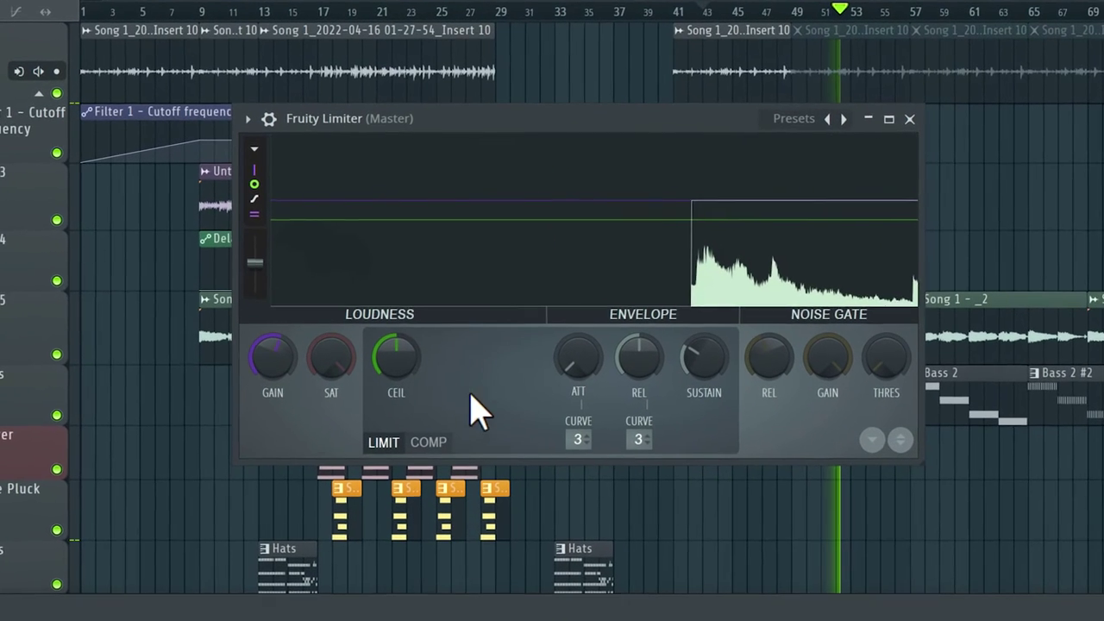
click(429, 441)
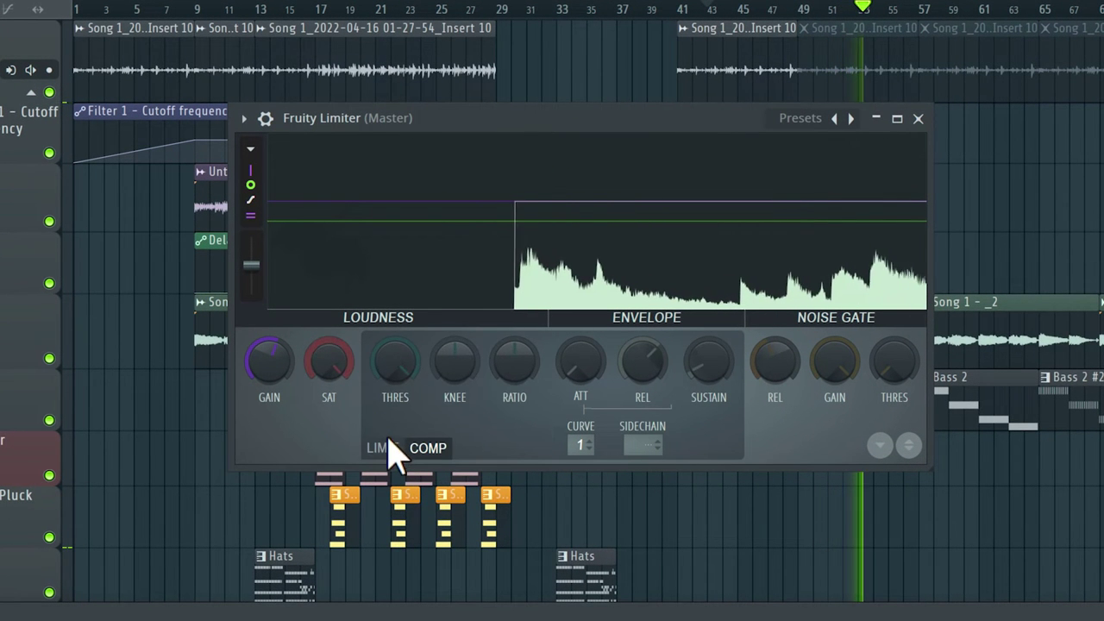
click(389, 448)
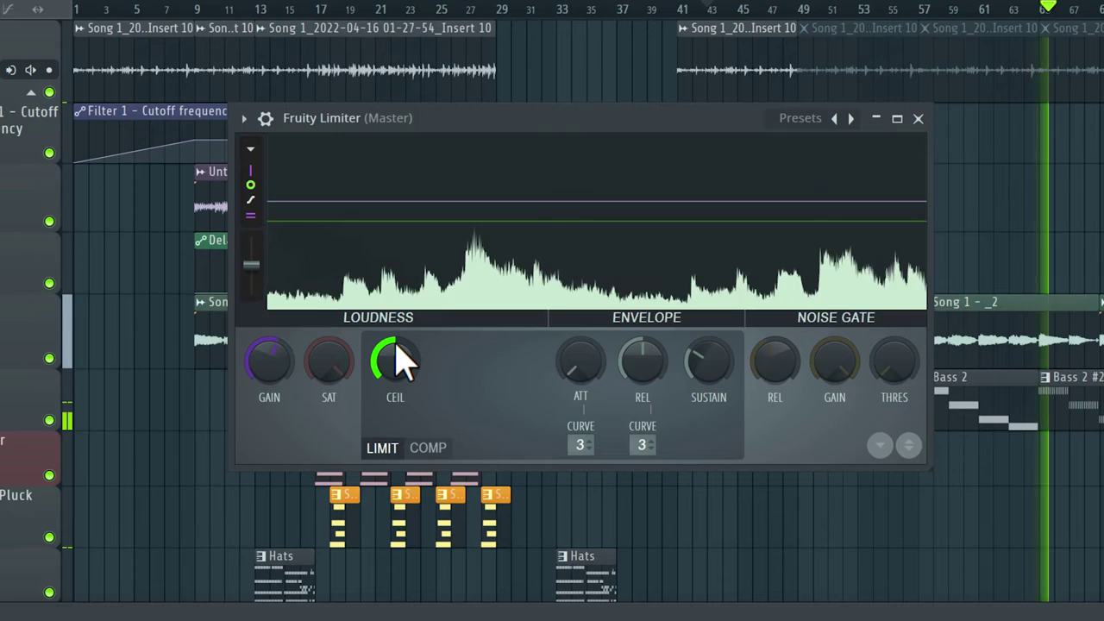
drag(397, 349, 397, 406)
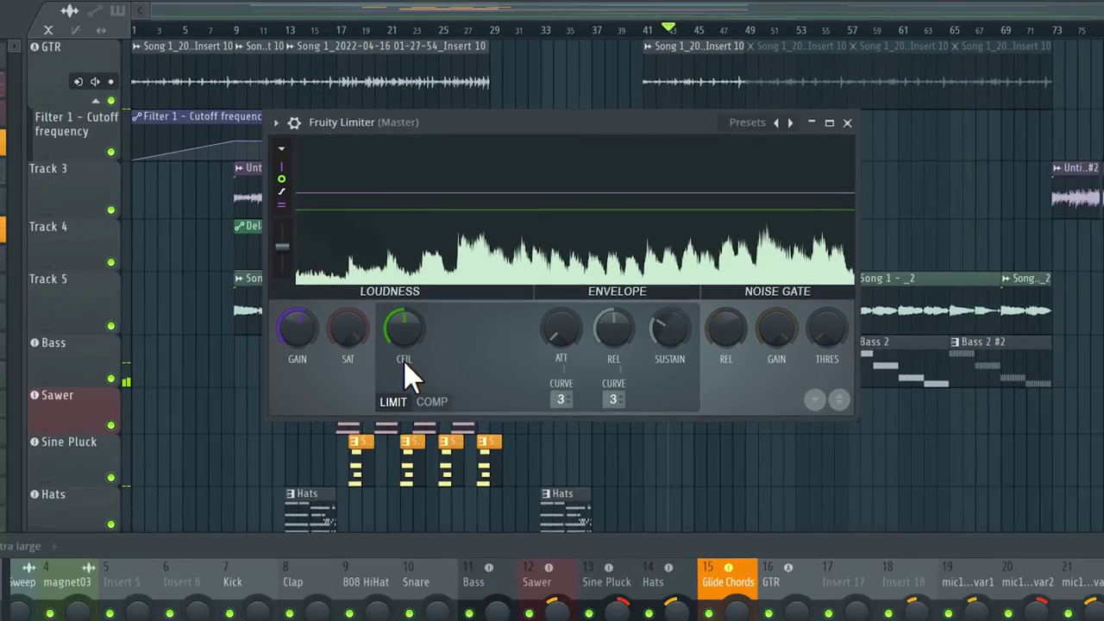
Step: Close the master's Fruity Limiter, then reopen it during playback and shift its window right
key(Escape)
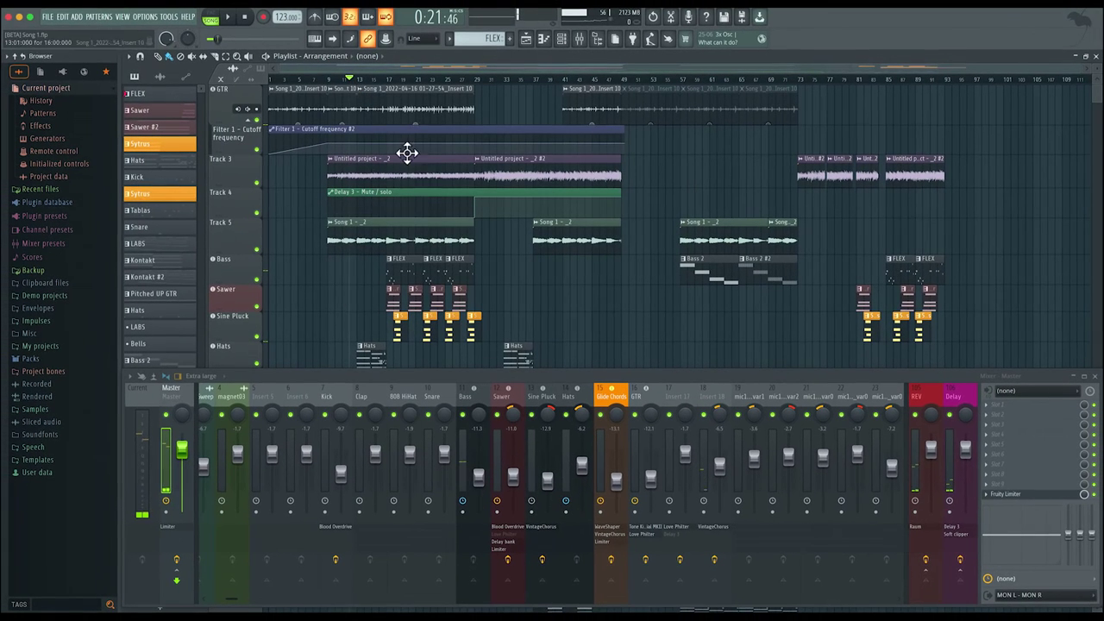
key(space)
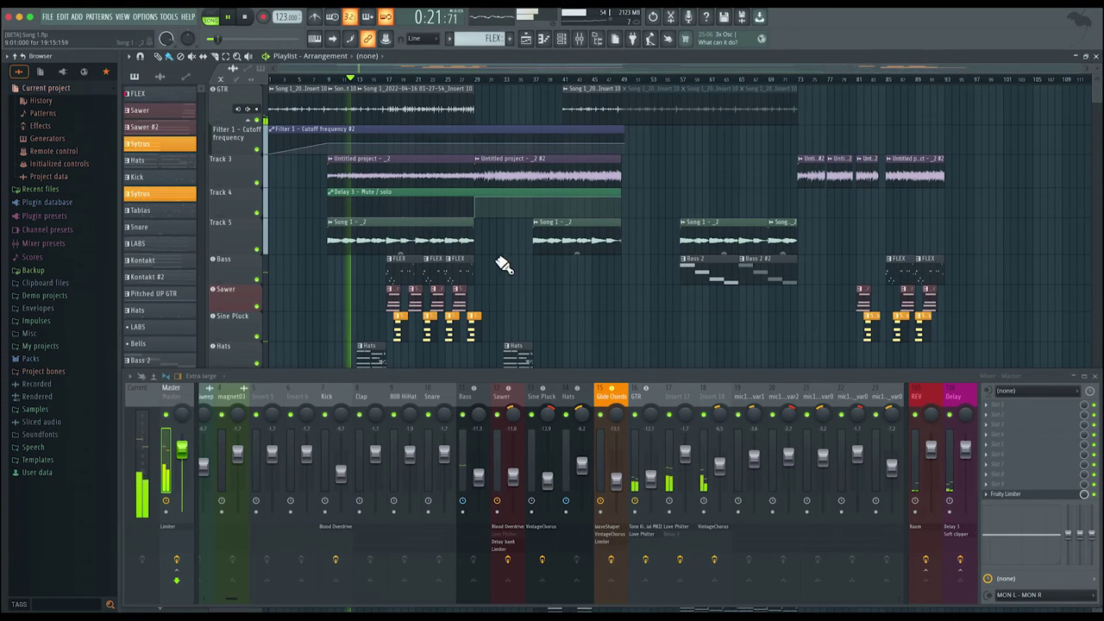
click(1038, 496)
click(1023, 496)
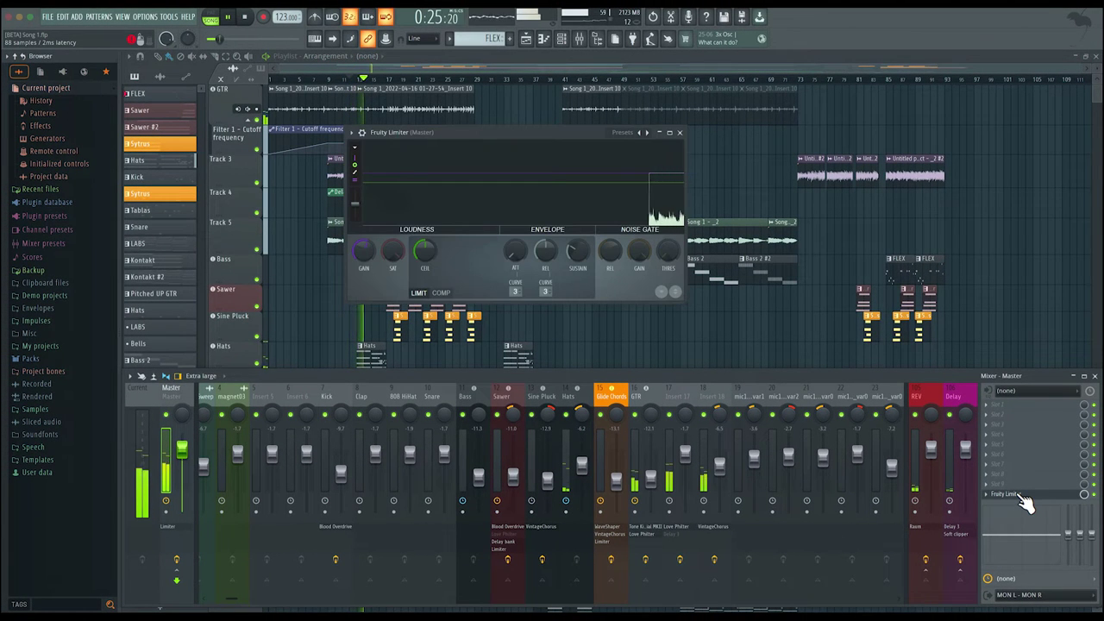
drag(481, 130, 564, 129)
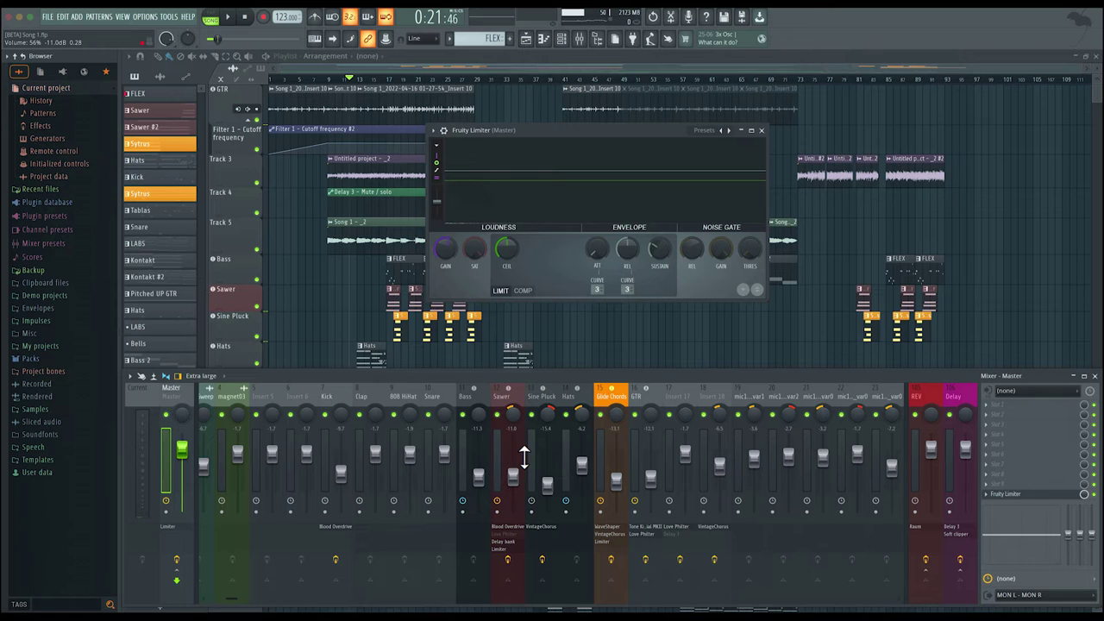
Step: Restart playback from bar 8 and open the master's Fruity Limiter
click(322, 80)
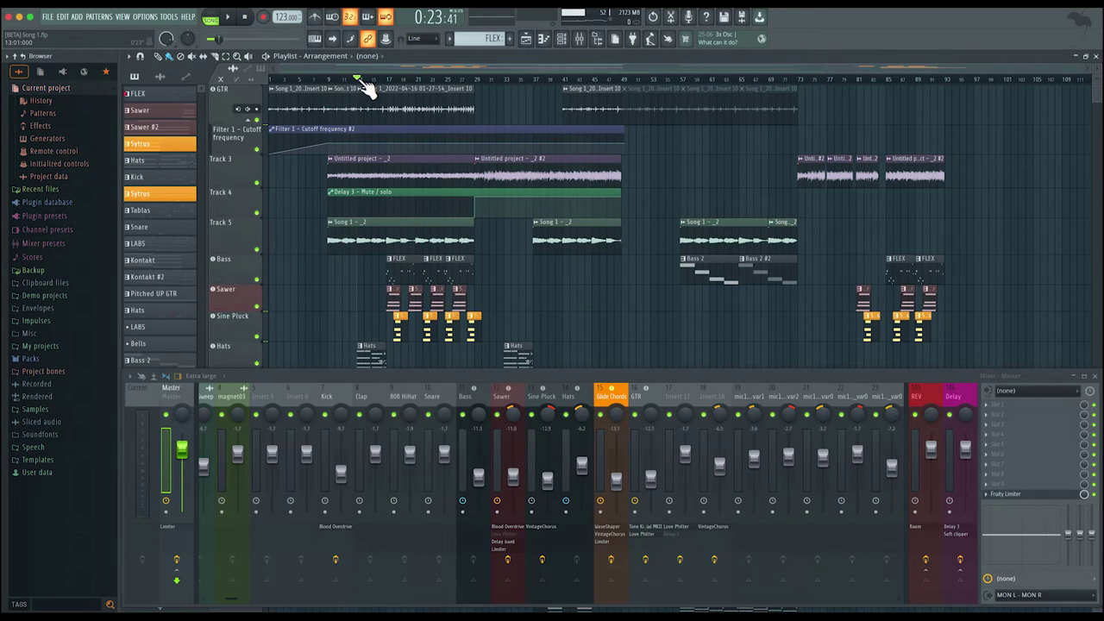
key(space)
click(1016, 497)
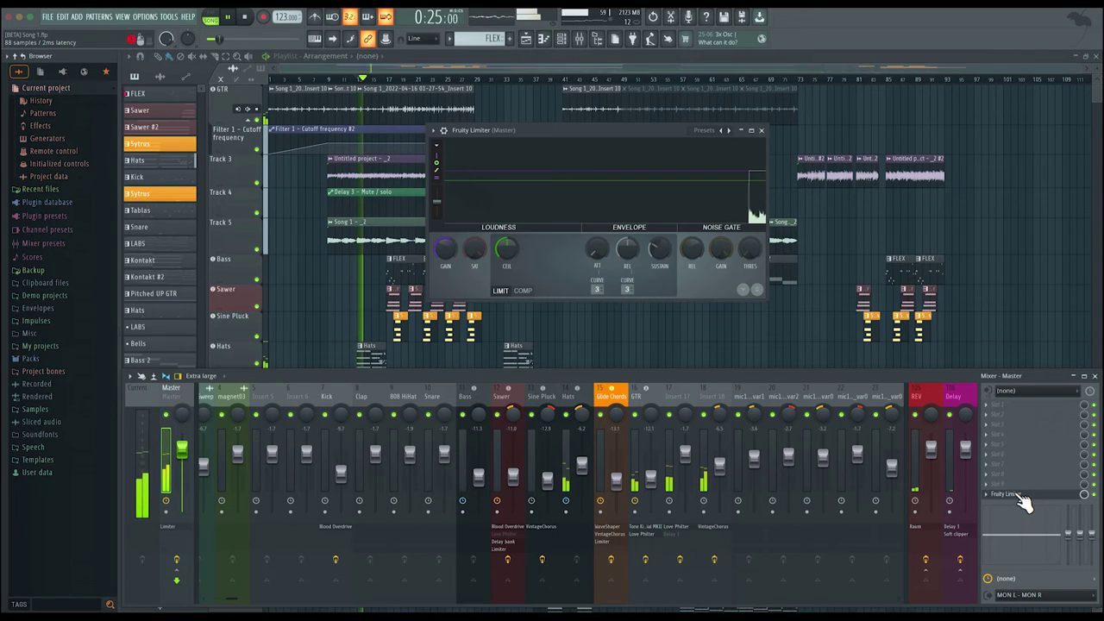
Step: Move the Fruity Limiter window away from the mixer
click(432, 130)
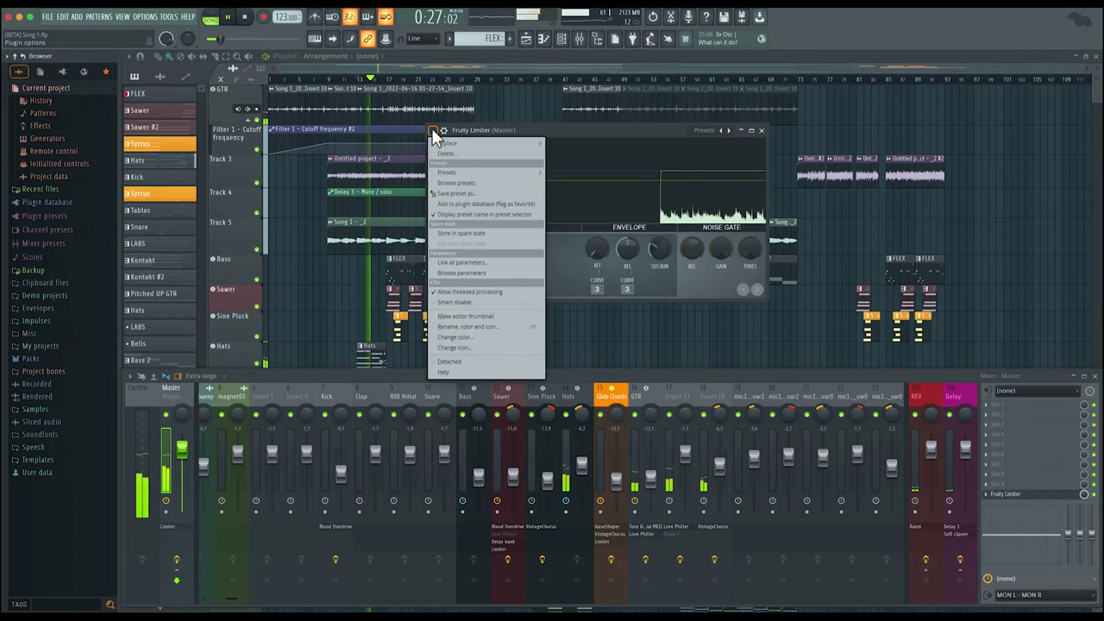
click(461, 362)
drag(547, 131, 668, 71)
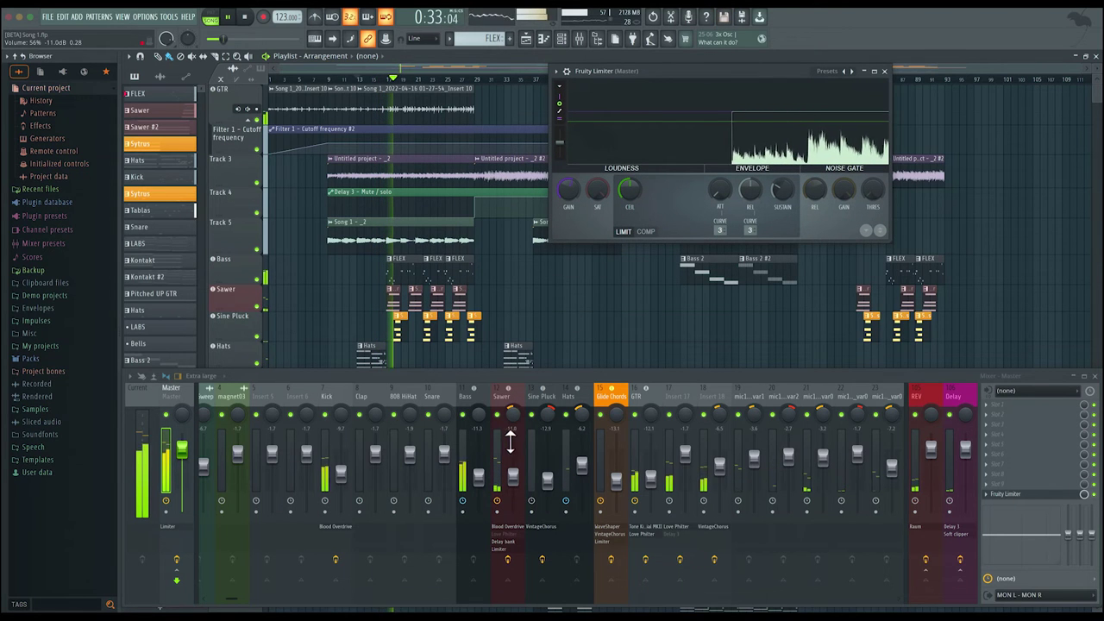
Step: Lower Sine Pluck to -15.2 dB, replay the mix, and check the limiter ceiling
drag(550, 472, 551, 478)
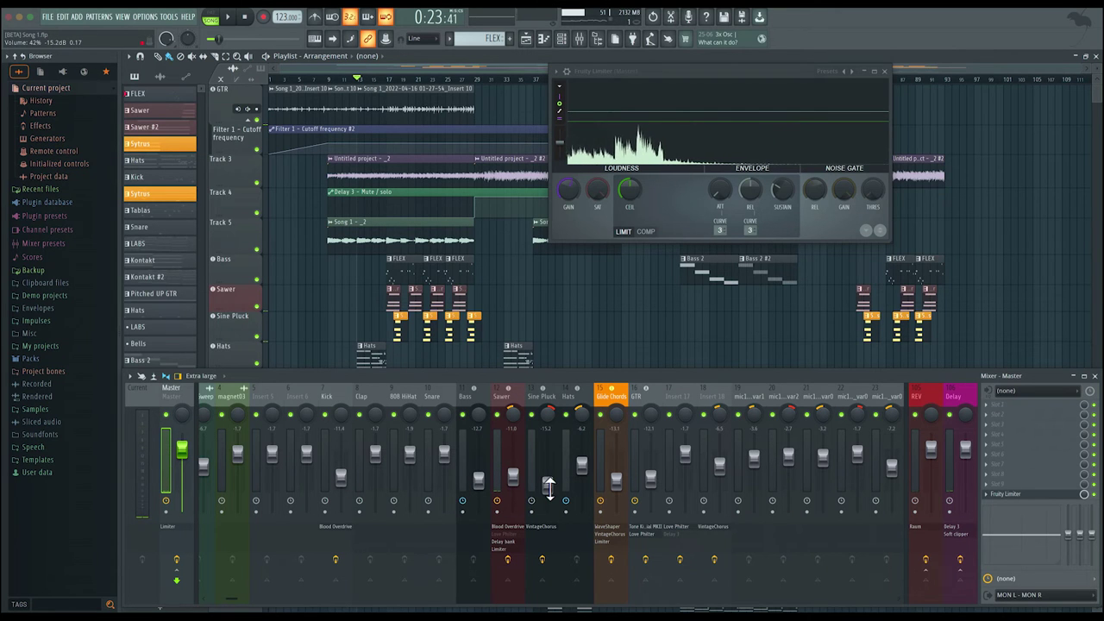
key(space)
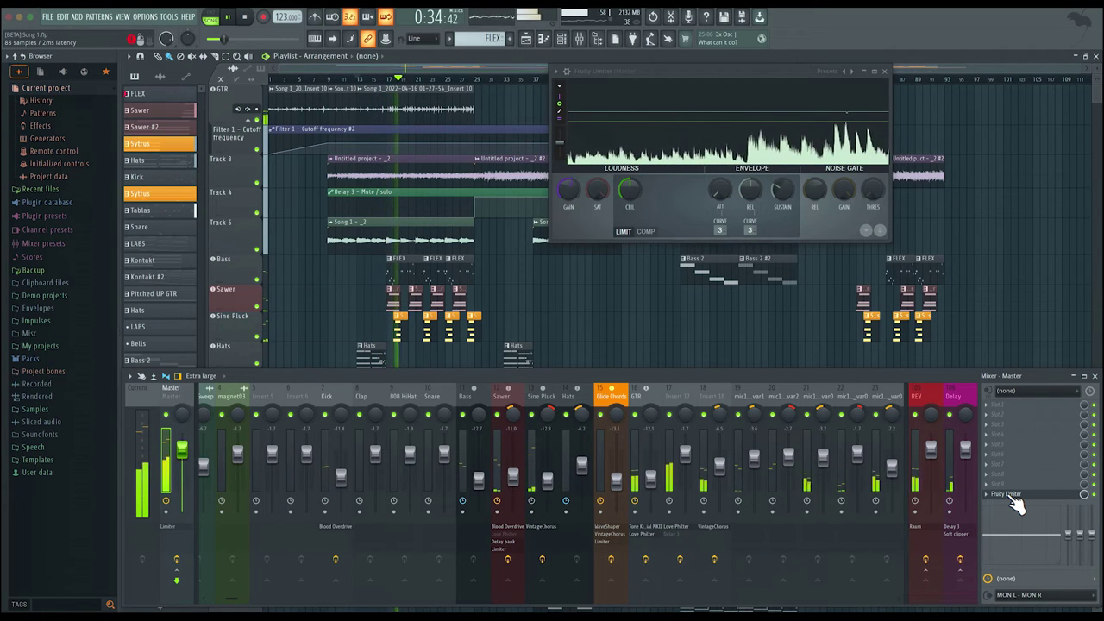
key(space)
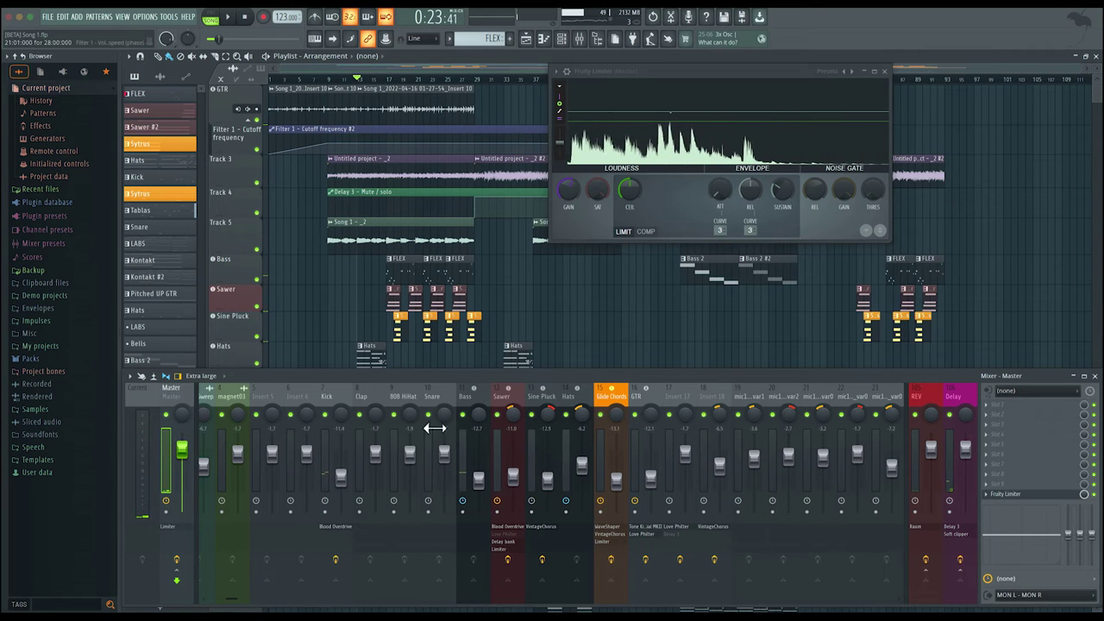
click(630, 191)
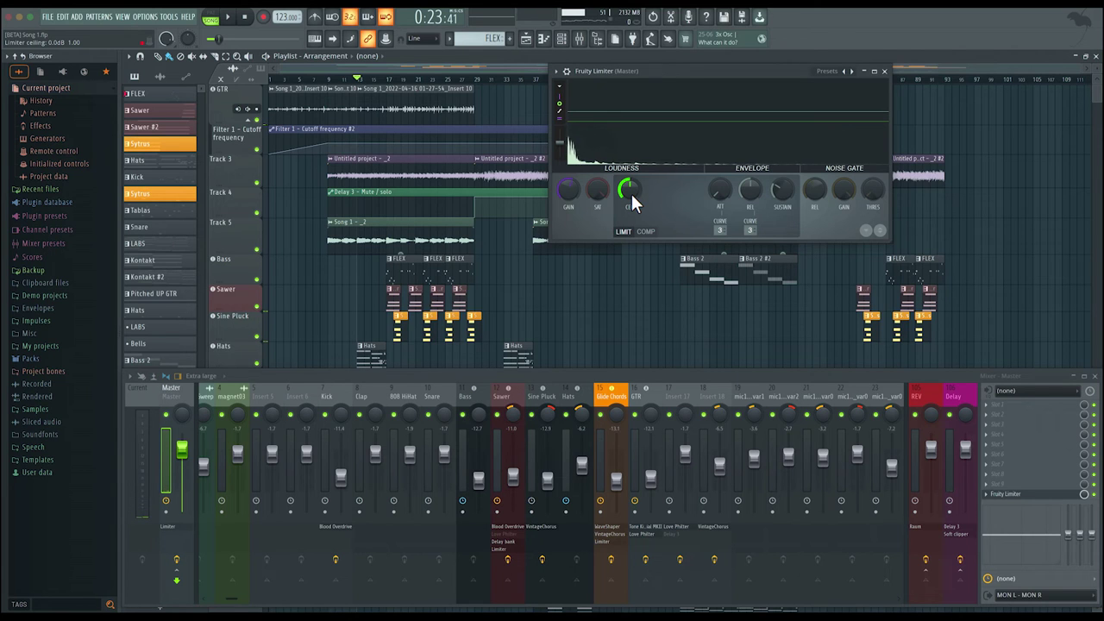
mouse_move(631, 191)
mouse_down()
mouse_move(630, 219)
mouse_move(630, 185)
mouse_up()
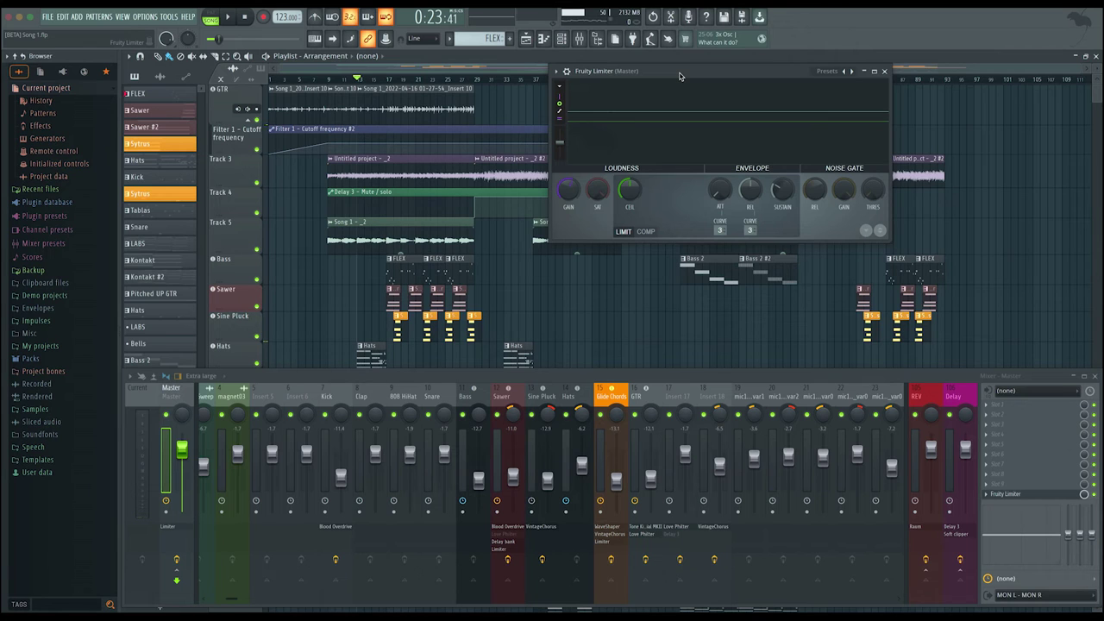
Step: Close the limiter and start a WAV export of Song 1 to the Desktop
click(884, 72)
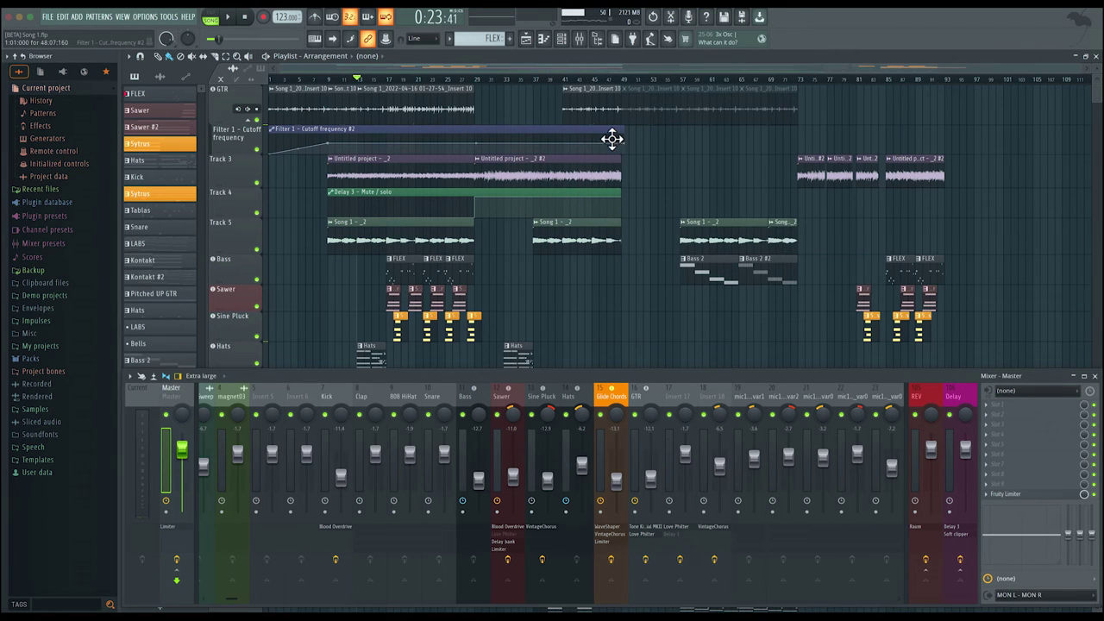
click(48, 17)
mouse_move(96, 111)
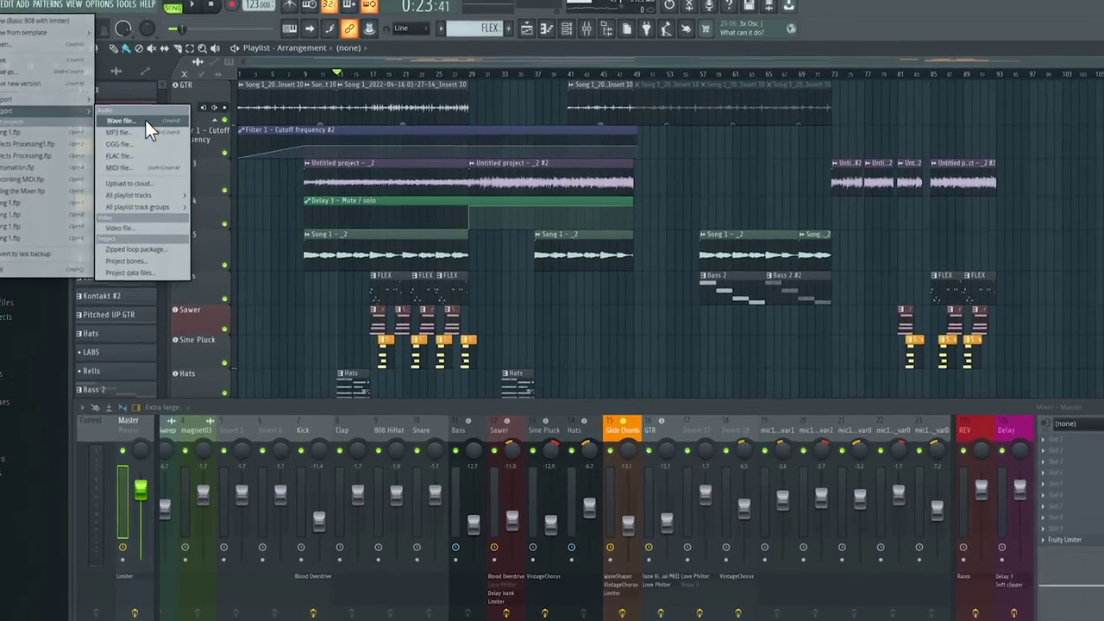
click(145, 120)
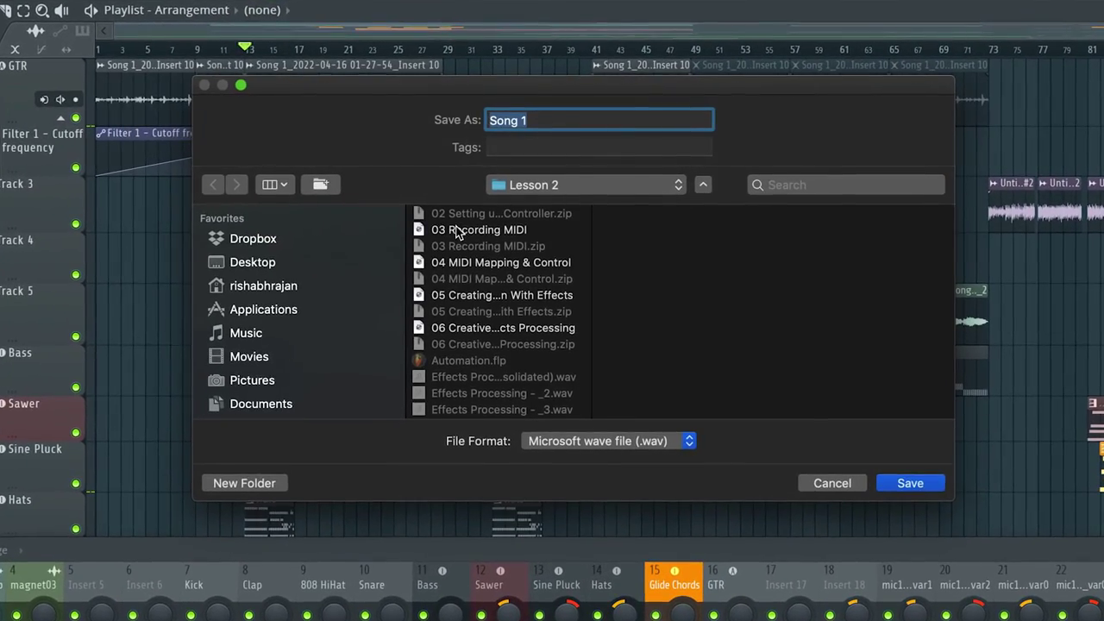
click(289, 262)
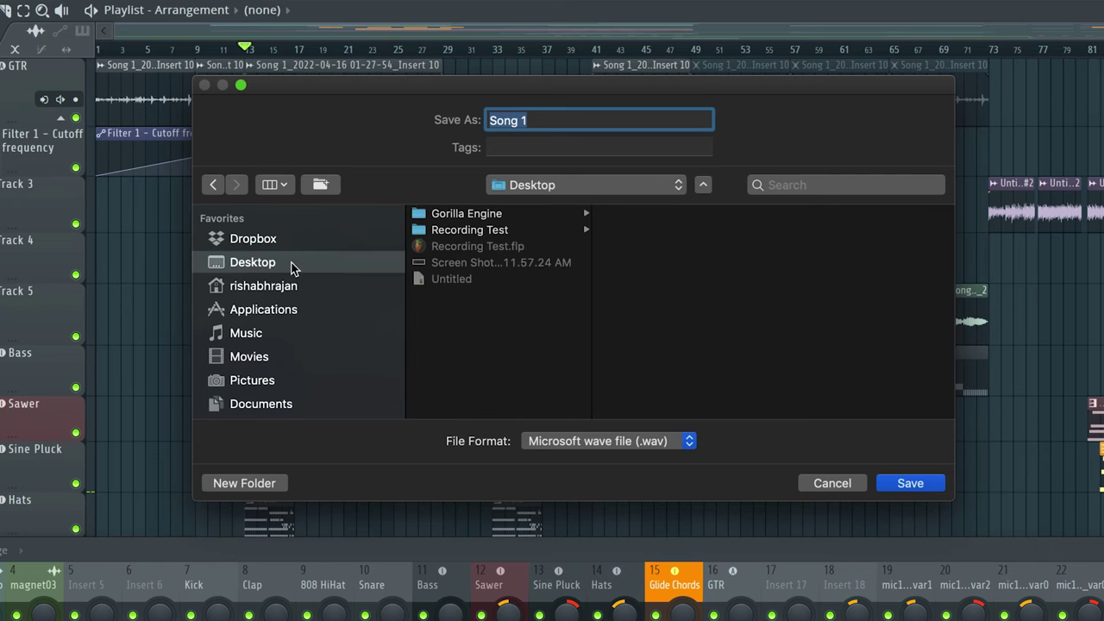
double_click(551, 120)
Step: Save the export as Song 1 and render it as a 24Bit int WAV
text(1)
click(909, 483)
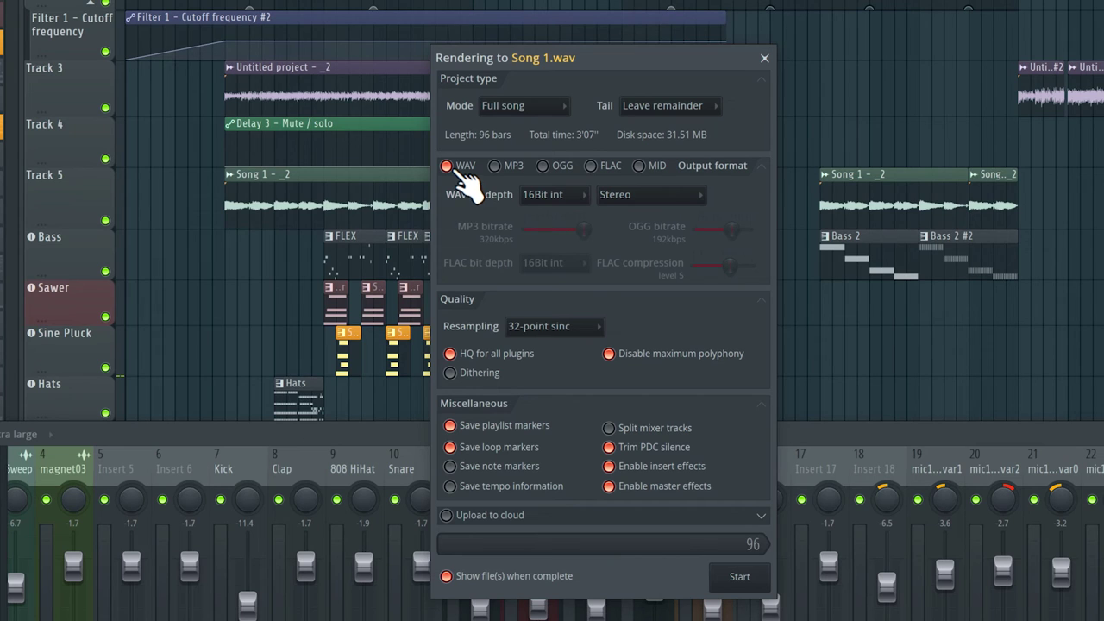
click(545, 196)
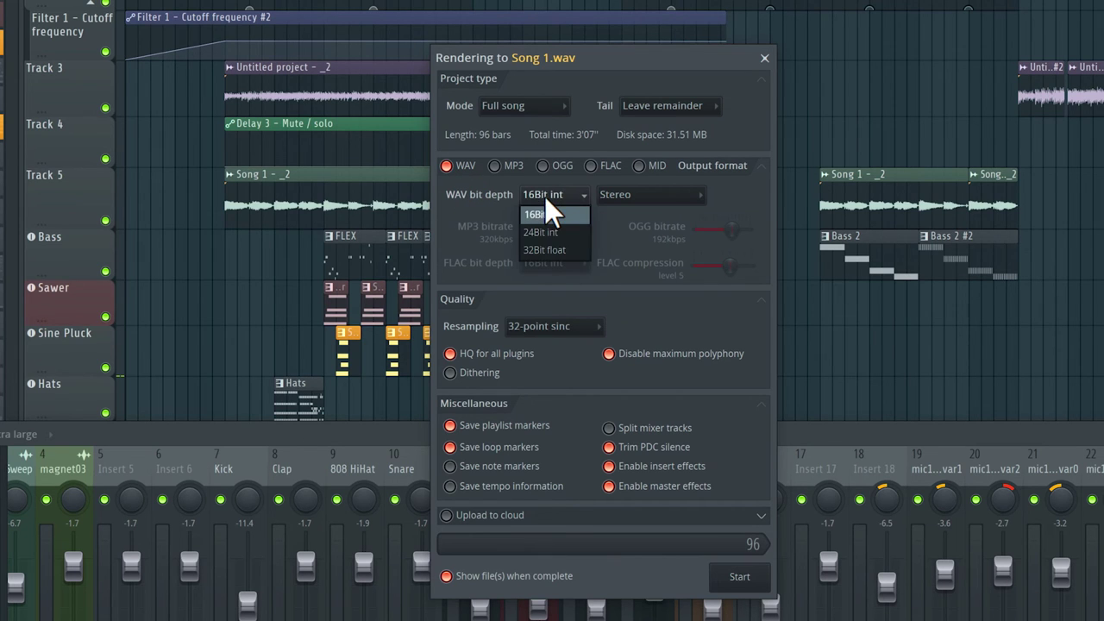
click(556, 231)
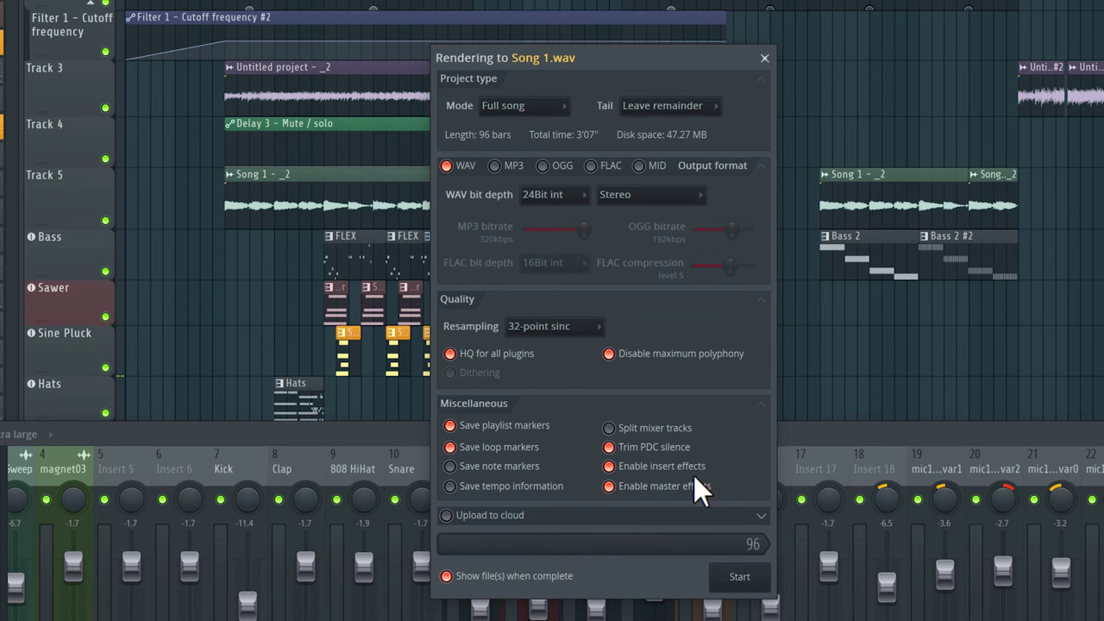
click(749, 578)
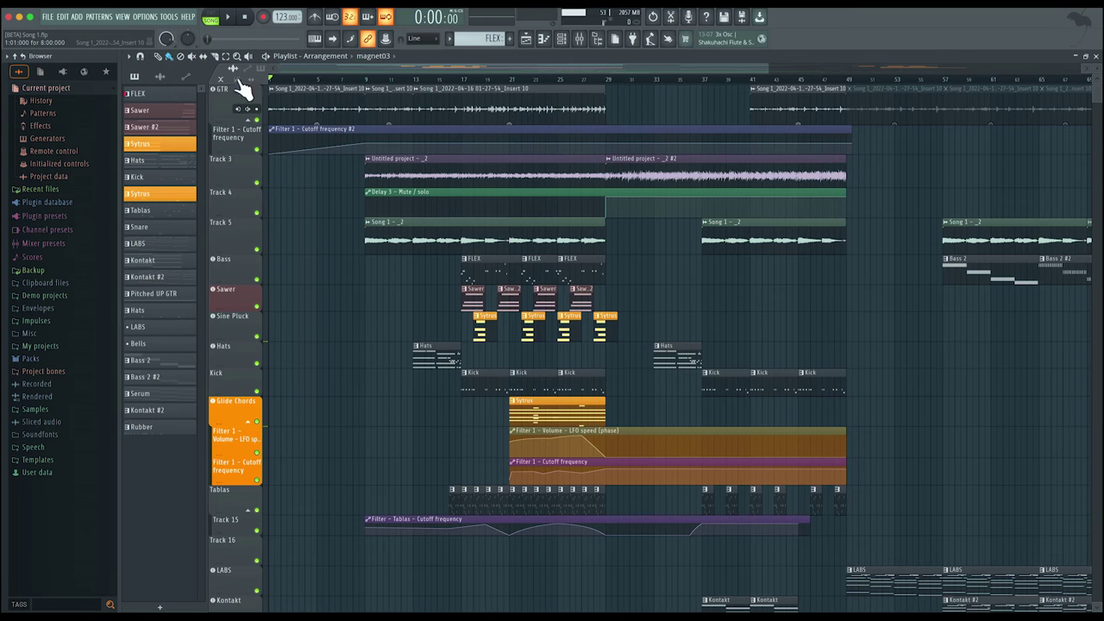
Step: Create a new Basic 808 with limiter project, discarding changes to Song 1.flp
click(49, 18)
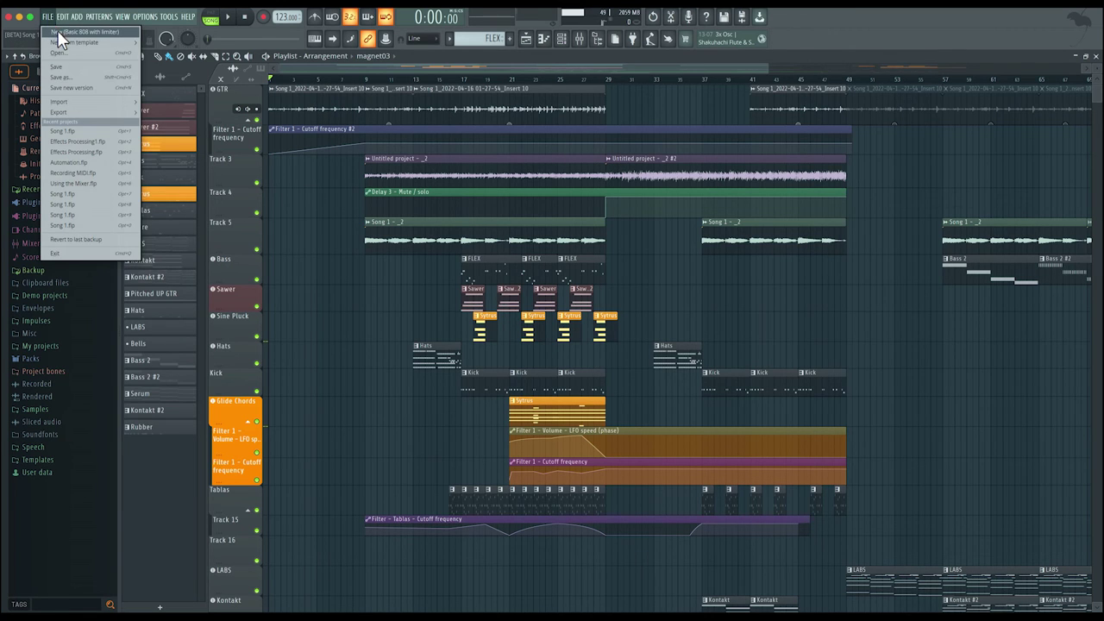
click(73, 31)
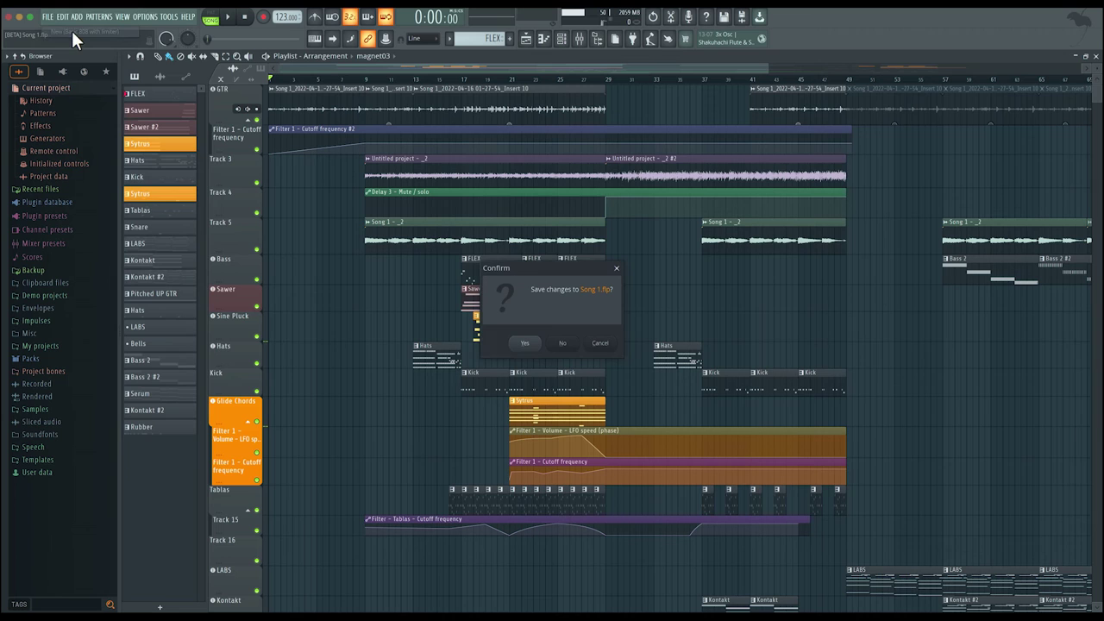
click(565, 343)
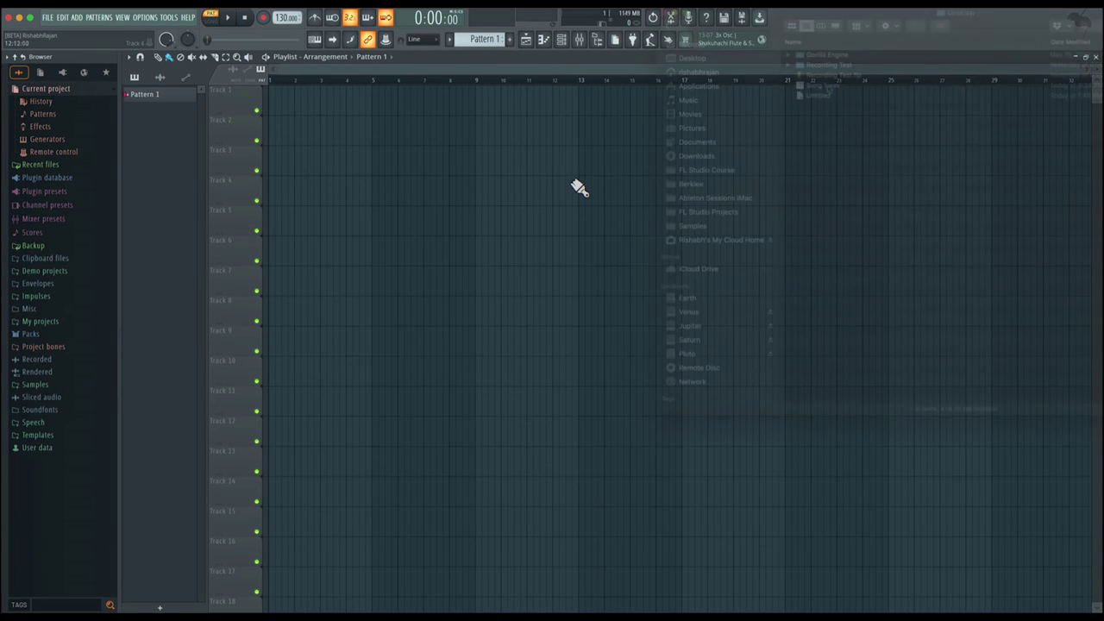
Step: Drop Song 1.wav onto Track 1, zoom out, and make Track 1 taller
drag(577, 185, 271, 103)
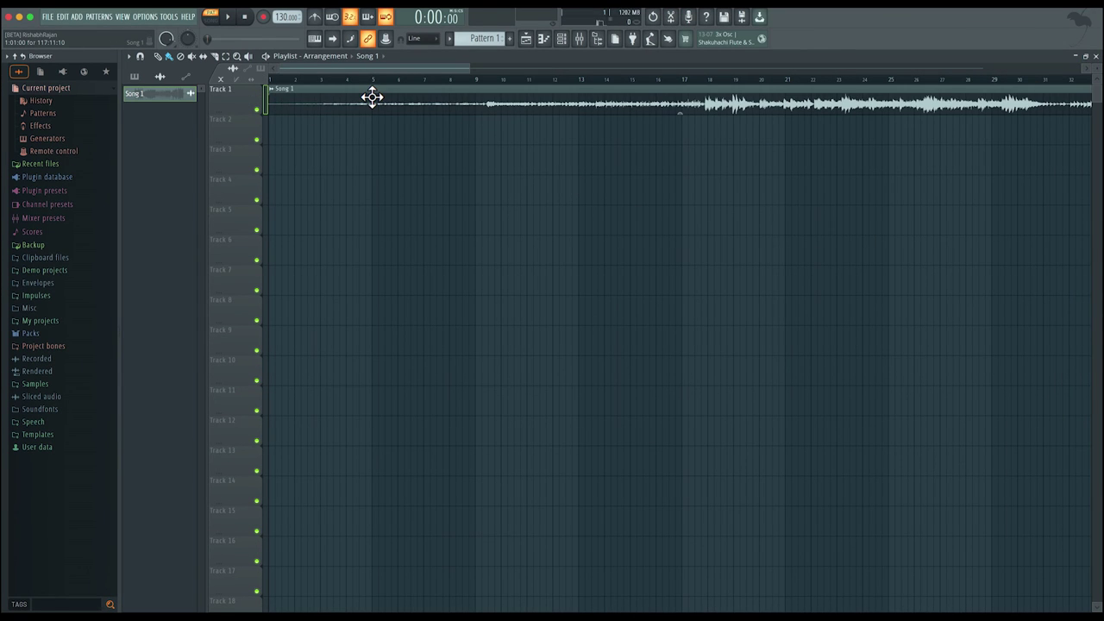
scroll(371, 97, down, 5)
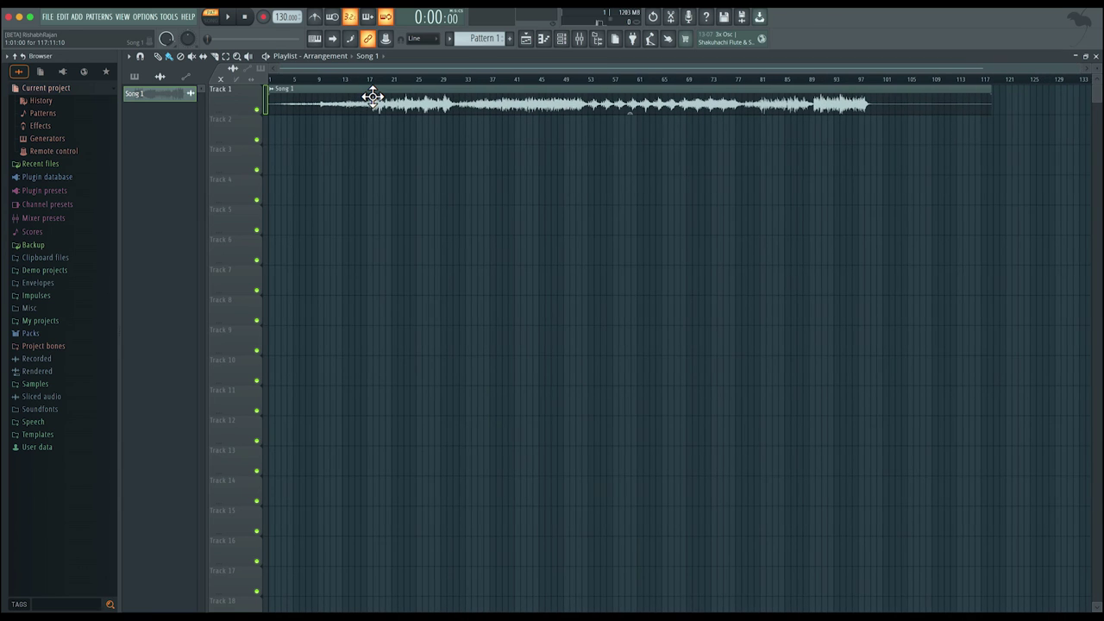
drag(248, 119, 244, 164)
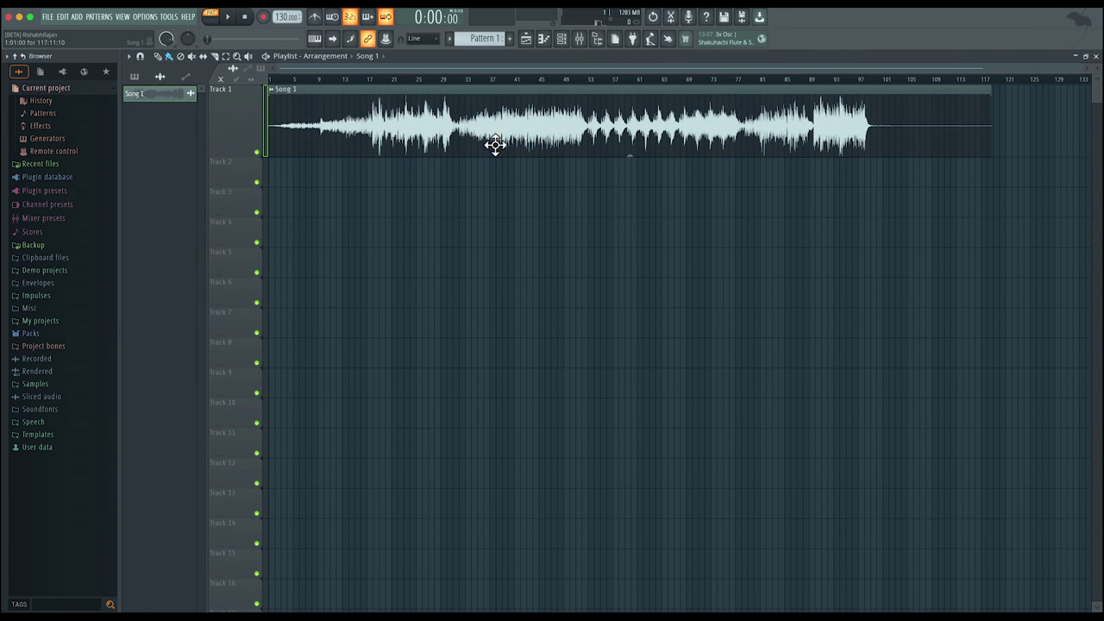